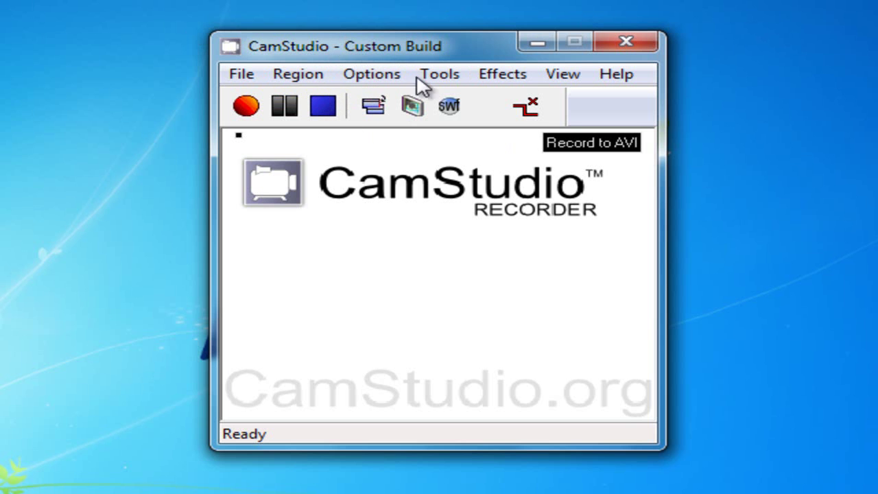
Step: Set the video compressor to CamStudio Lossless Codec v1.5 with the quality at 100
{"action": "left_click", "coordinate": [376, 74]}
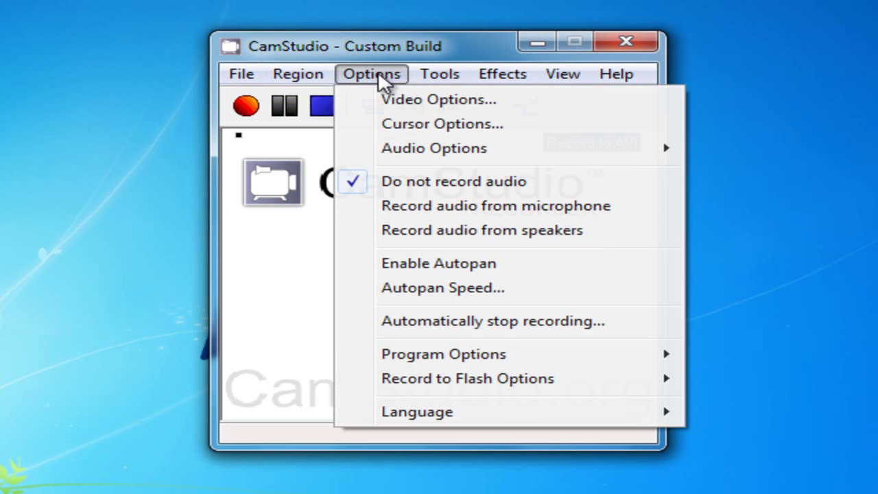
{"action": "mouse_move", "coordinate": [497, 150]}
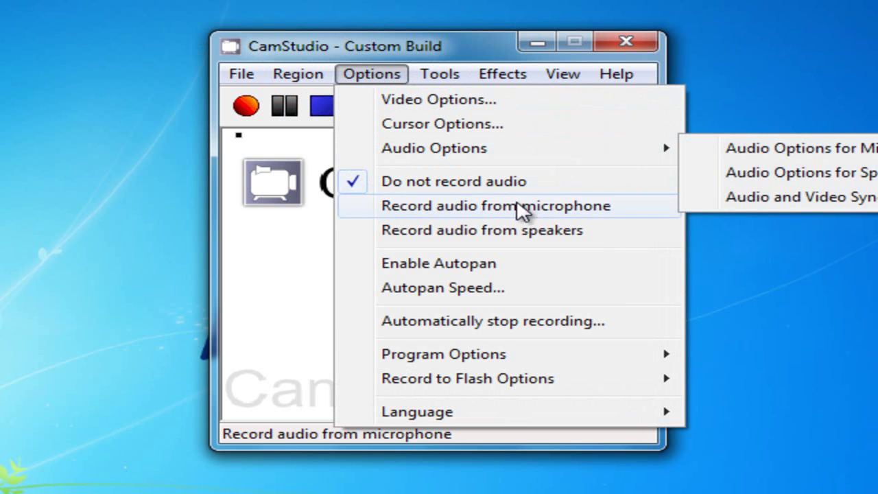
{"action": "left_click", "coordinate": [431, 101]}
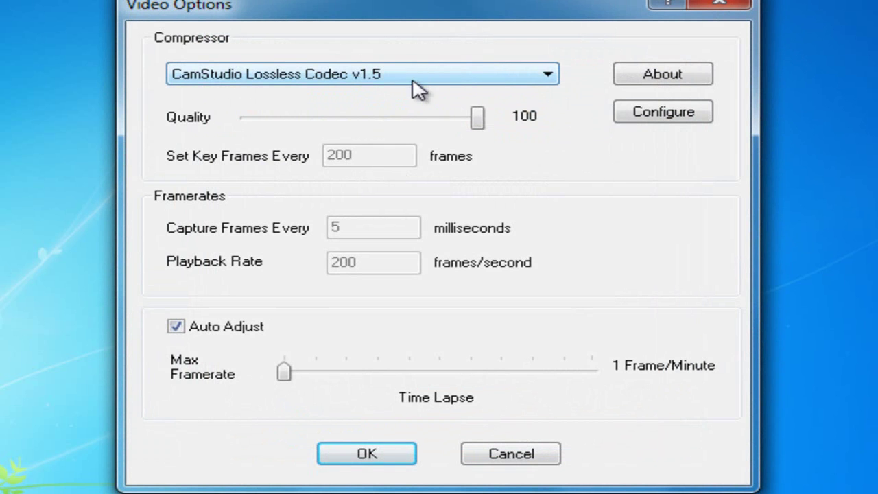
{"action": "left_click", "coordinate": [418, 89]}
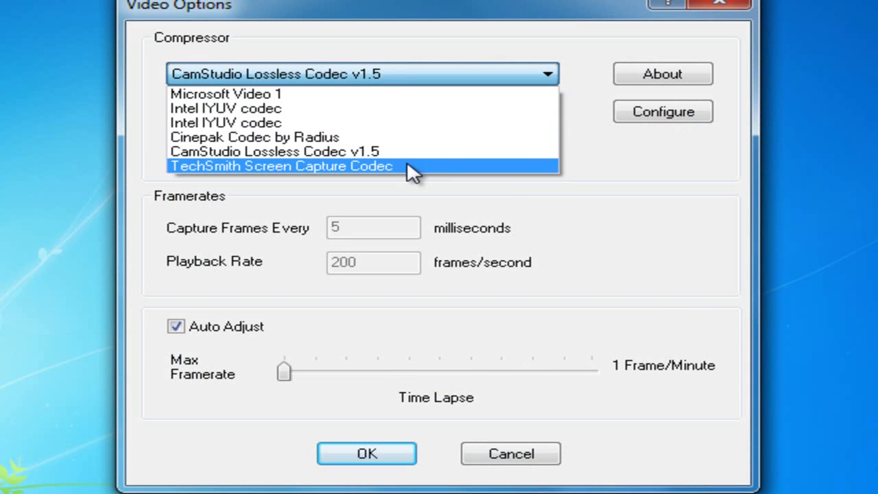
{"action": "left_click", "coordinate": [411, 168]}
{"action": "left_click", "coordinate": [407, 79]}
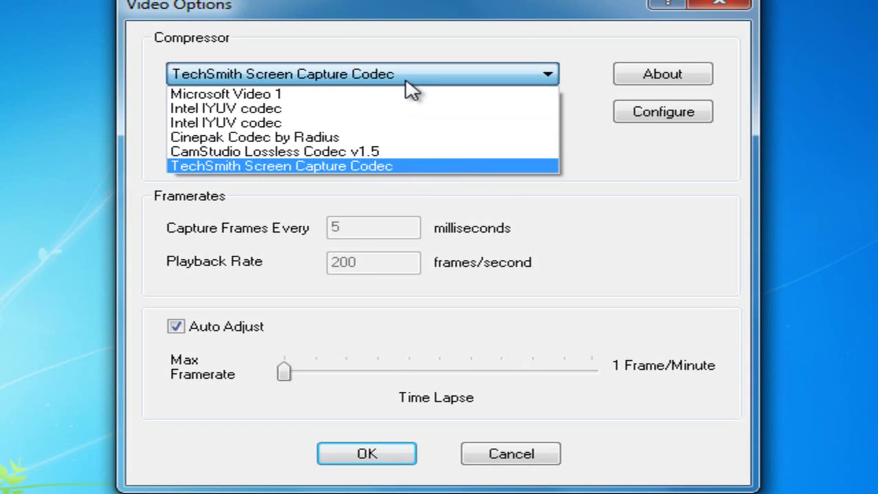
{"action": "left_click", "coordinate": [393, 152]}
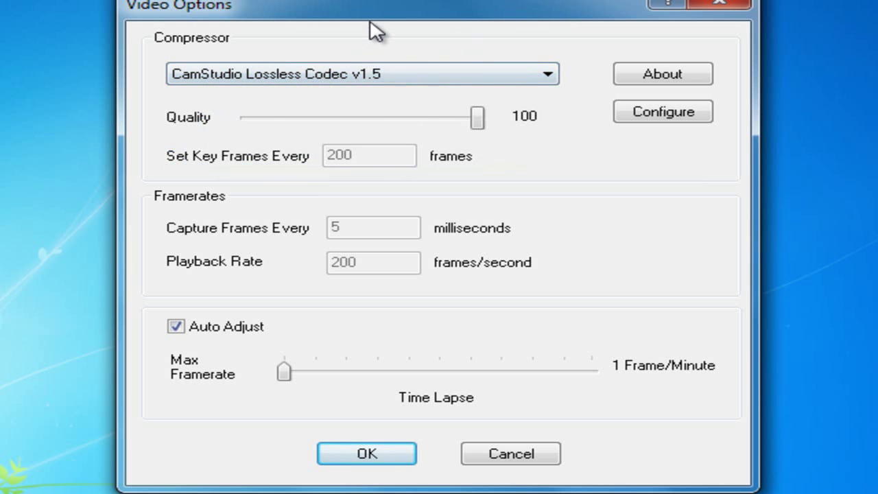
{"action": "left_click_drag", "start_coordinate": [367, 16], "coordinate": [359, 23]}
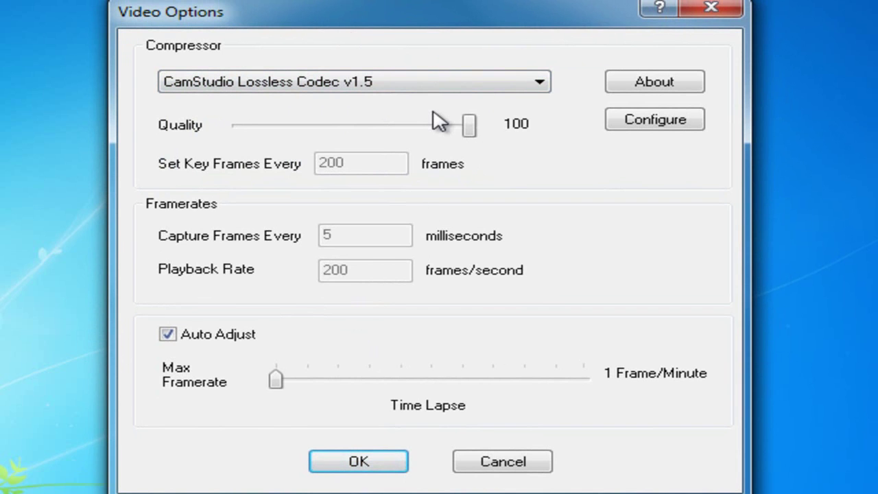
{"action": "left_click_drag", "start_coordinate": [471, 140], "coordinate": [529, 146]}
Step: Configure the codec to LZO encoding with level 1 and apply the video options
{"action": "left_click", "coordinate": [642, 122]}
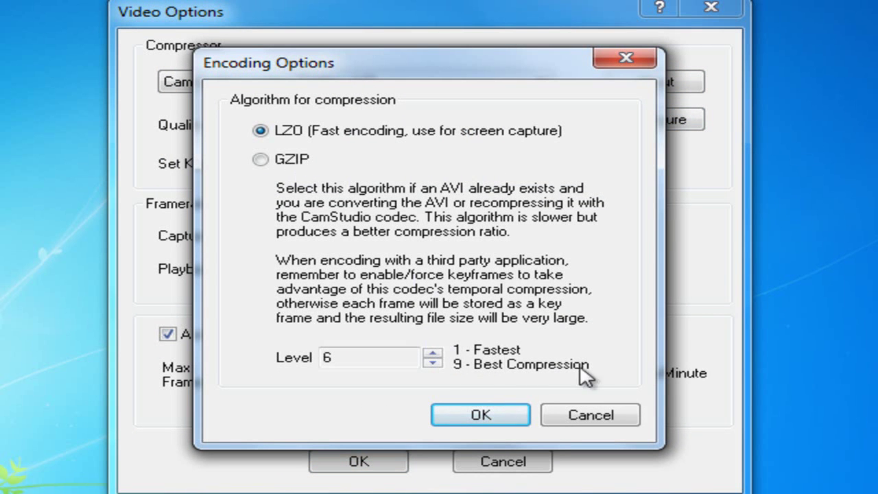
{"action": "left_click", "coordinate": [433, 362]}
{"action": "left_click", "coordinate": [432, 362]}
{"action": "left_click", "coordinate": [433, 353]}
{"action": "left_click", "coordinate": [433, 353]}
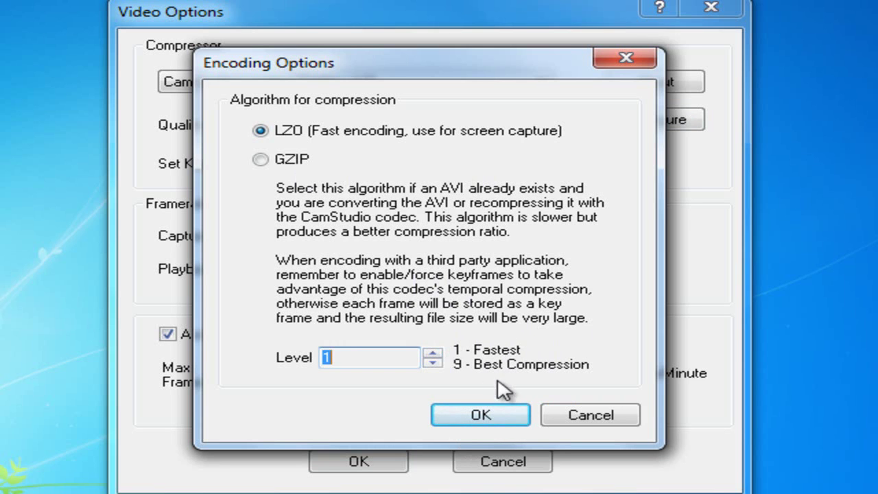
{"action": "left_click", "coordinate": [432, 354]}
{"action": "left_click", "coordinate": [433, 362]}
{"action": "left_click", "coordinate": [464, 417]}
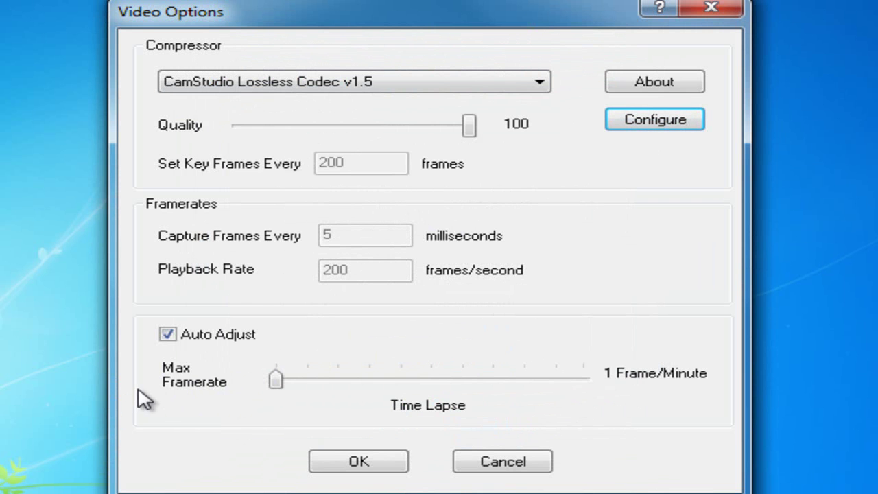
{"action": "mouse_move", "coordinate": [323, 19]}
{"action": "left_mouse_down"}
{"action": "mouse_move", "coordinate": [292, 28]}
{"action": "mouse_move", "coordinate": [322, 48]}
{"action": "mouse_move", "coordinate": [343, 15]}
{"action": "mouse_move", "coordinate": [321, 25]}
{"action": "left_mouse_up"}
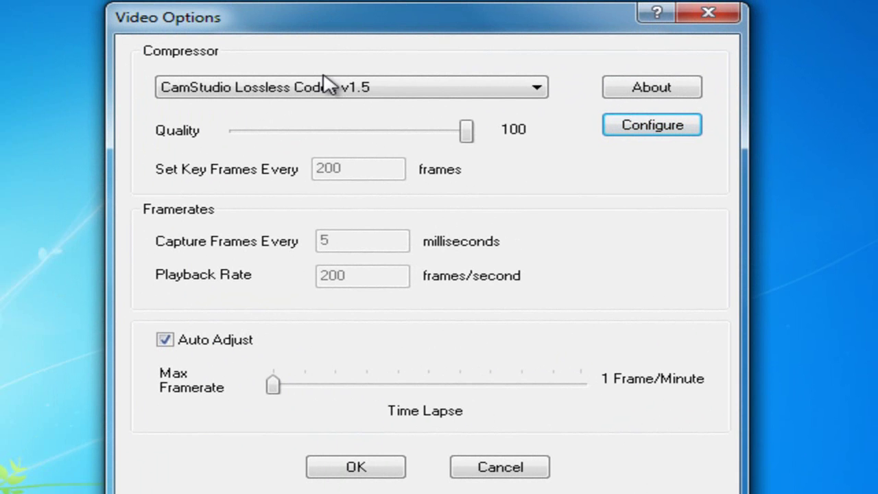
{"action": "left_click", "coordinate": [367, 473]}
Step: Enable audio recording from the microphone and set its capture device to Microphone (USB Audio Device)
{"action": "left_click", "coordinate": [370, 74]}
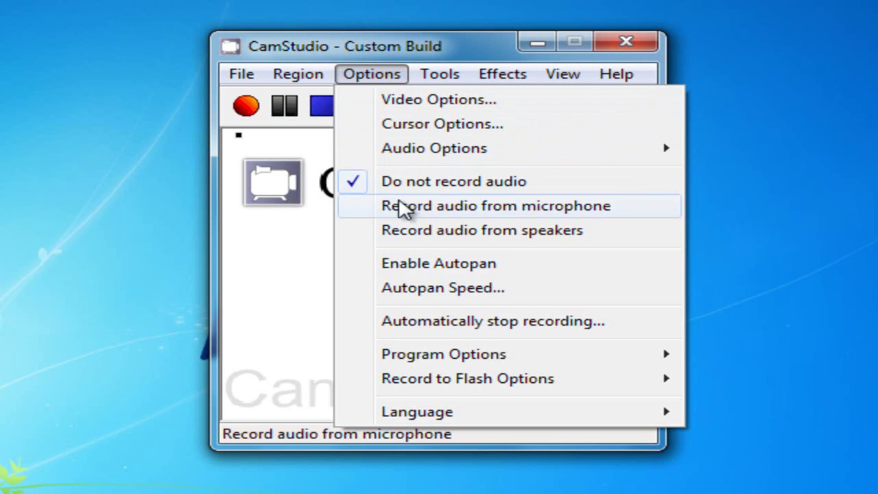
{"action": "left_click", "coordinate": [484, 206]}
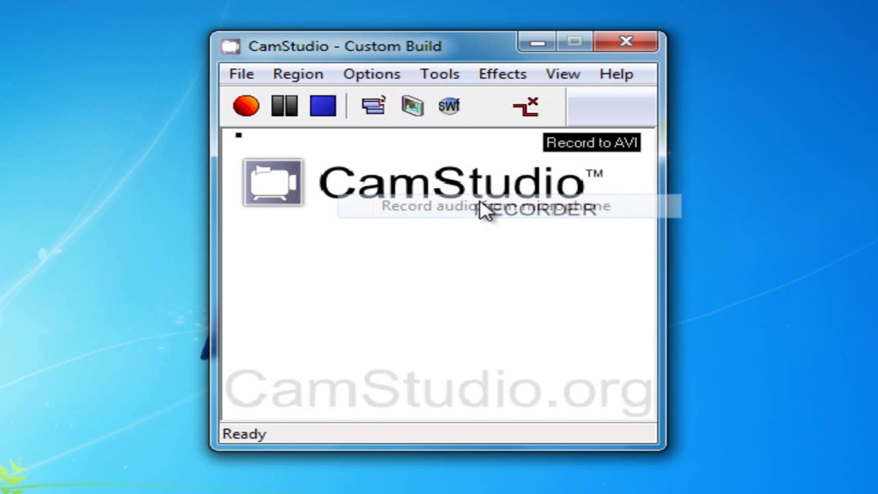
{"action": "left_click", "coordinate": [401, 75]}
{"action": "mouse_move", "coordinate": [455, 157]}
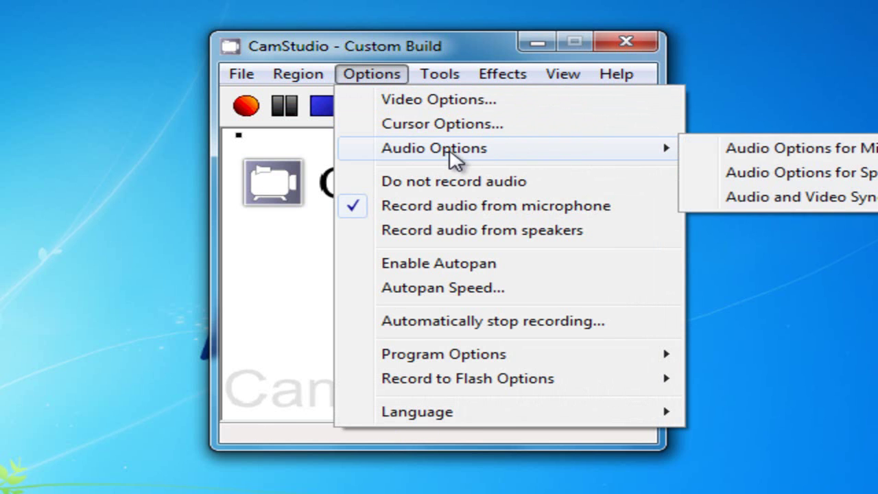
{"action": "left_click", "coordinate": [766, 151]}
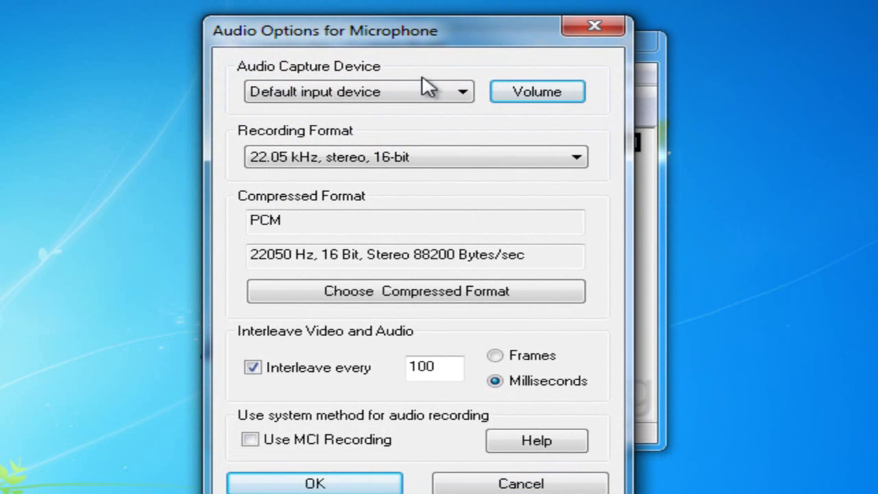
{"action": "left_click", "coordinate": [412, 91]}
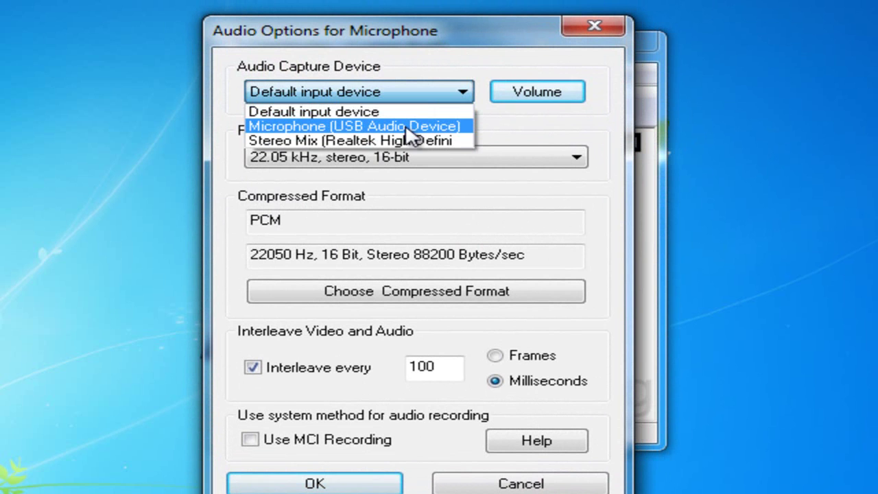
{"action": "left_click", "coordinate": [401, 131]}
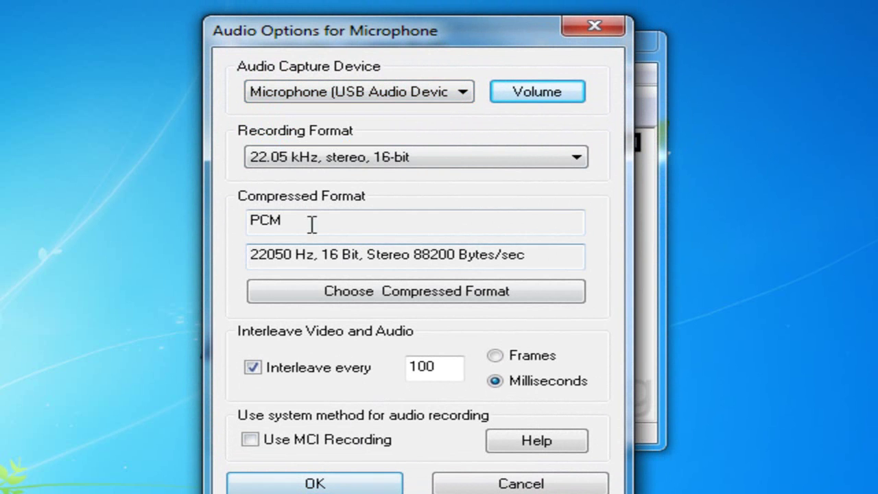
Step: Confirm PCM at 22.050 kHz, 16 Bit, Stereo as the microphone's compressed format and apply the audio options
{"action": "left_click", "coordinate": [364, 296]}
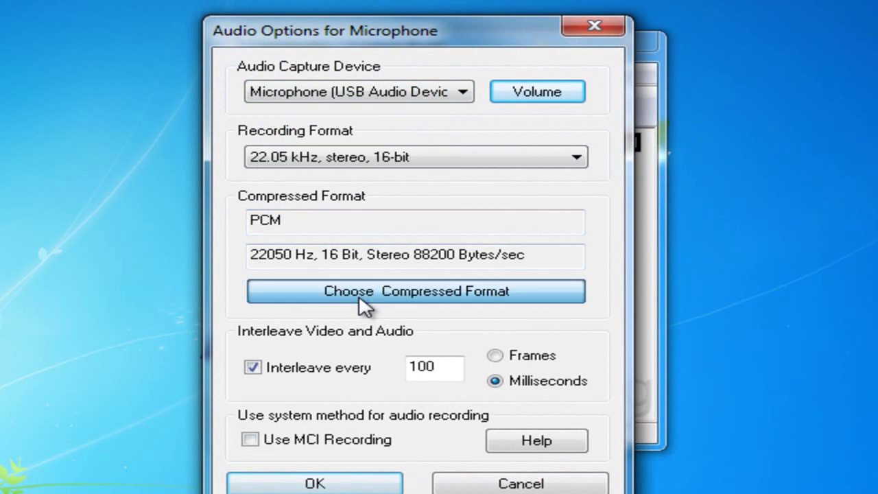
{"action": "left_click", "coordinate": [353, 228]}
{"action": "left_click", "coordinate": [358, 244]}
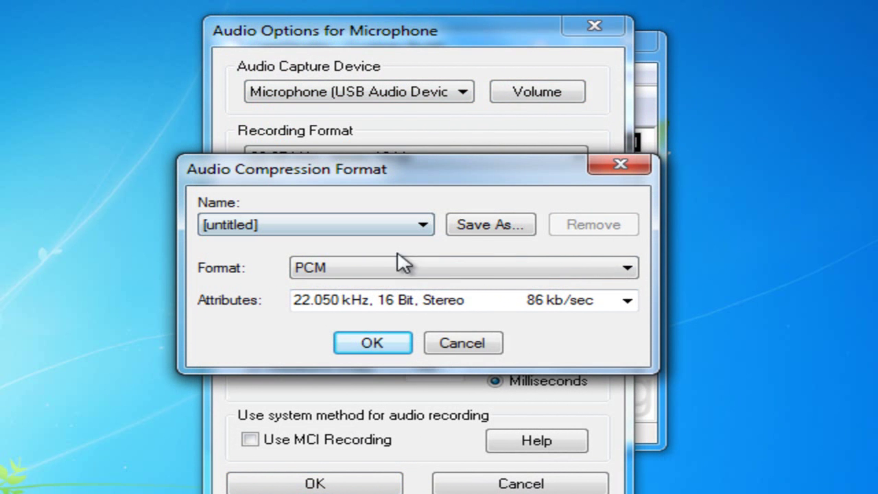
{"action": "left_click", "coordinate": [402, 264]}
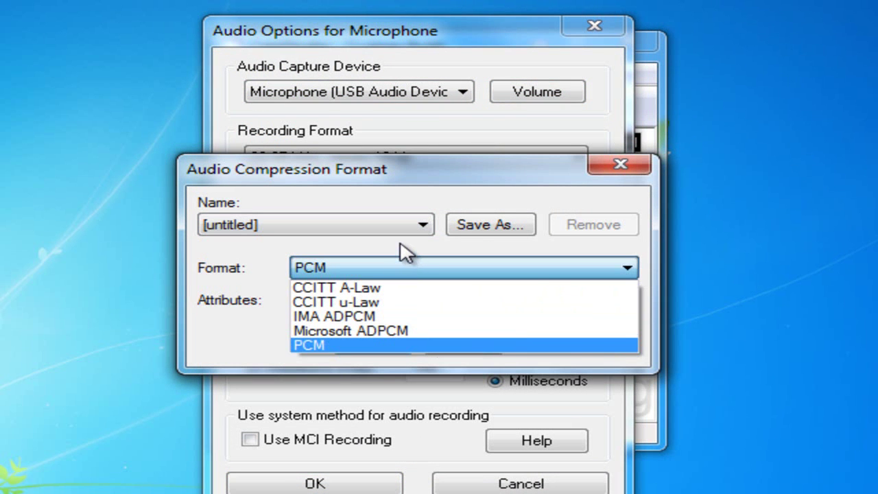
{"action": "left_click", "coordinate": [402, 261]}
{"action": "left_click", "coordinate": [389, 343]}
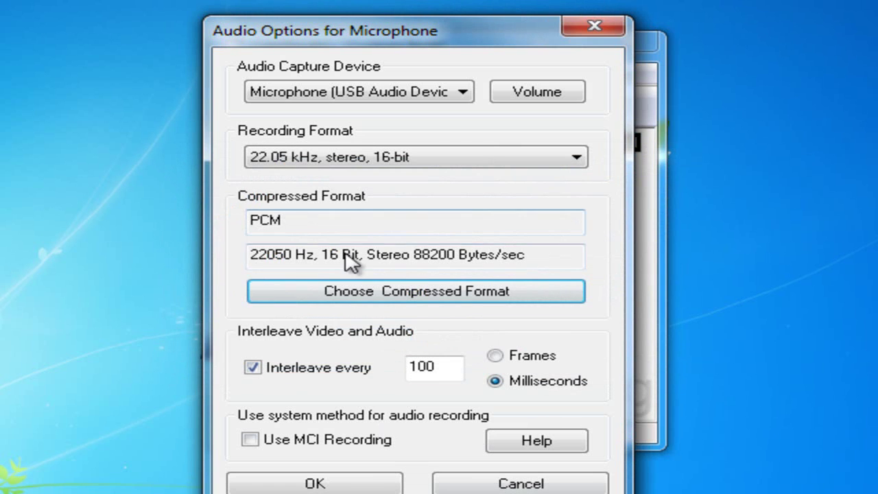
{"action": "left_click", "coordinate": [365, 484]}
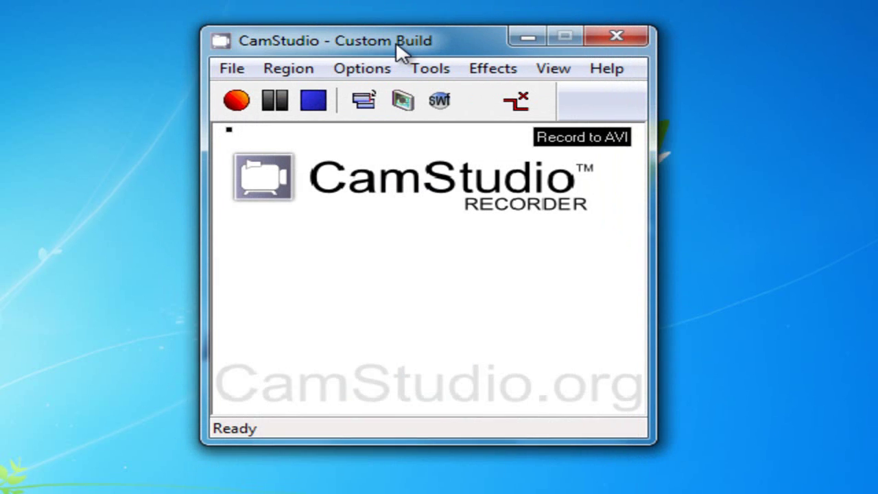
Step: Enable Autopan and set its maximum pan speed to about the middle of the range
{"action": "left_click_drag", "start_coordinate": [401, 51], "coordinate": [368, 34]}
{"action": "left_click", "coordinate": [348, 52]}
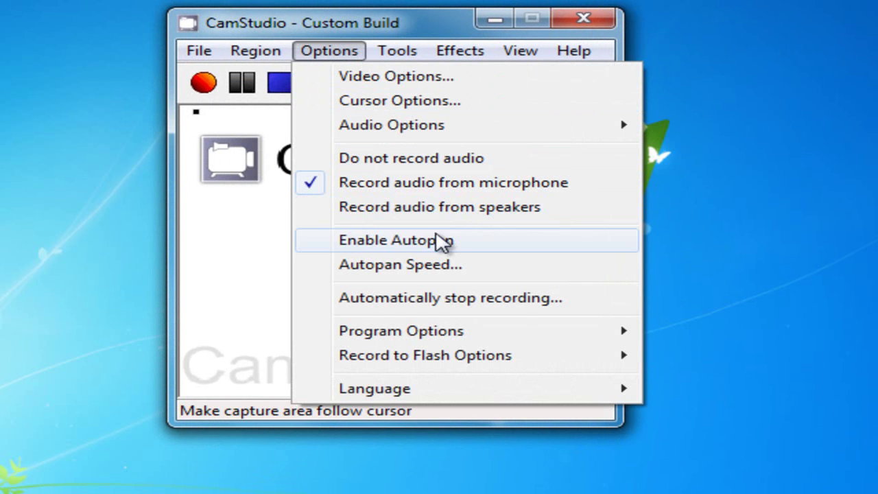
{"action": "left_click", "coordinate": [380, 241]}
{"action": "left_click", "coordinate": [327, 52]}
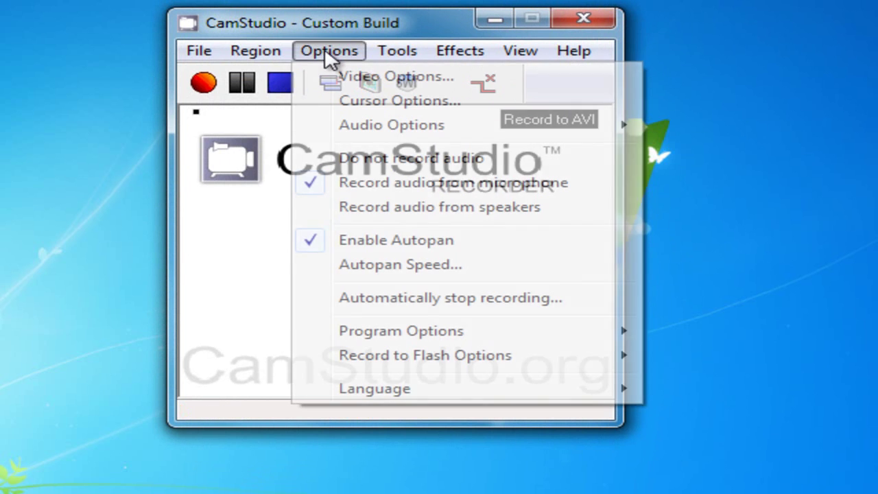
{"action": "left_click", "coordinate": [437, 263]}
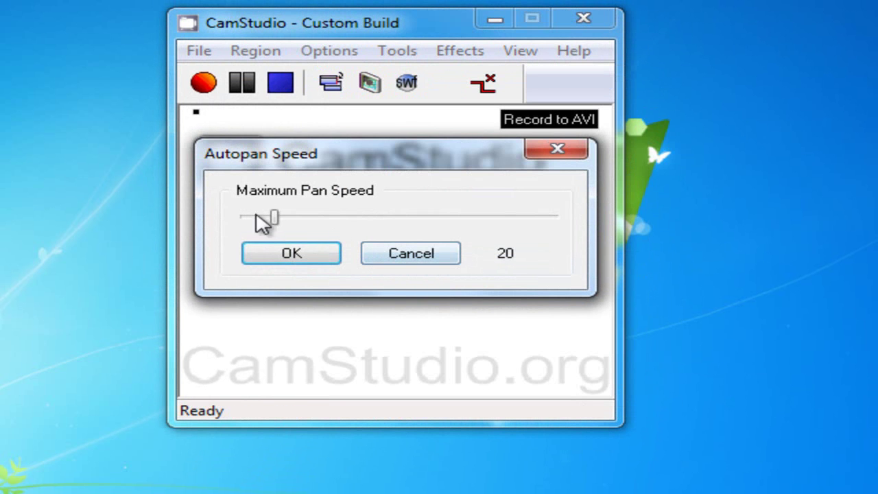
{"action": "left_click_drag", "start_coordinate": [277, 220], "coordinate": [405, 225]}
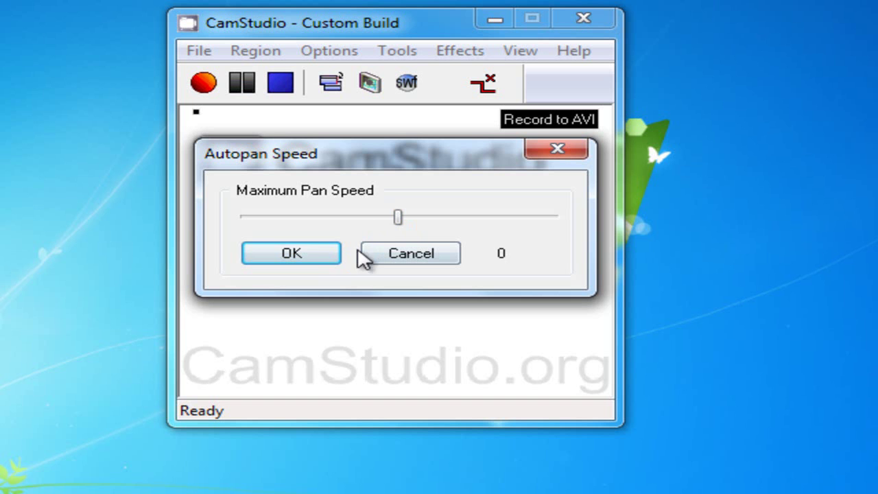
{"action": "left_click_drag", "start_coordinate": [405, 225], "coordinate": [406, 225]}
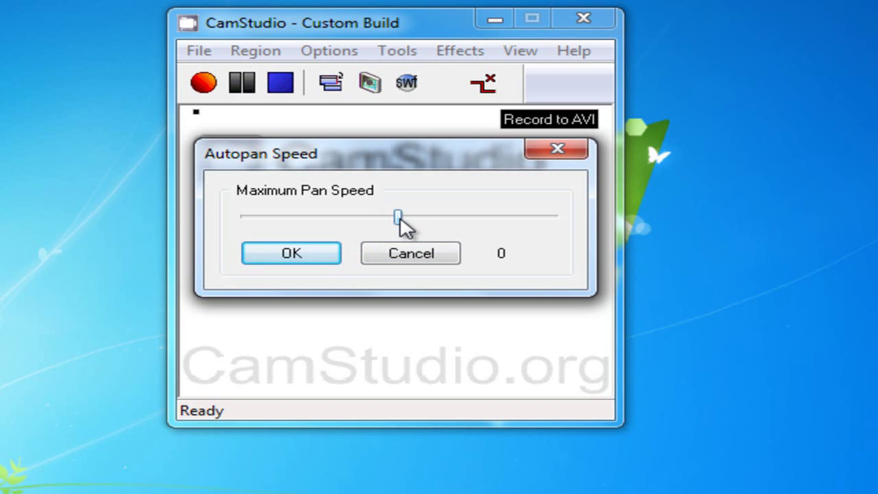
{"action": "left_click", "coordinate": [320, 263]}
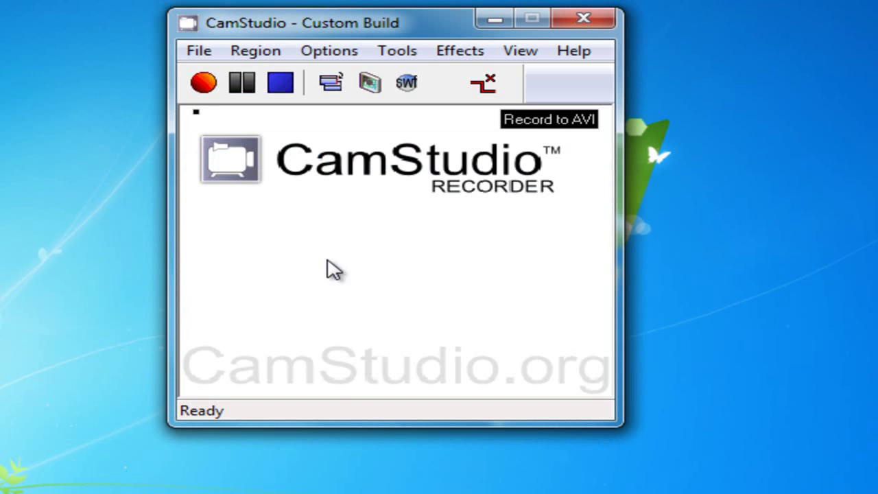
Step: Enable hiding of the flashing rectangle during recording in the program options
{"action": "left_click", "coordinate": [338, 50]}
{"action": "left_click", "coordinate": [364, 33]}
{"action": "left_click", "coordinate": [321, 52]}
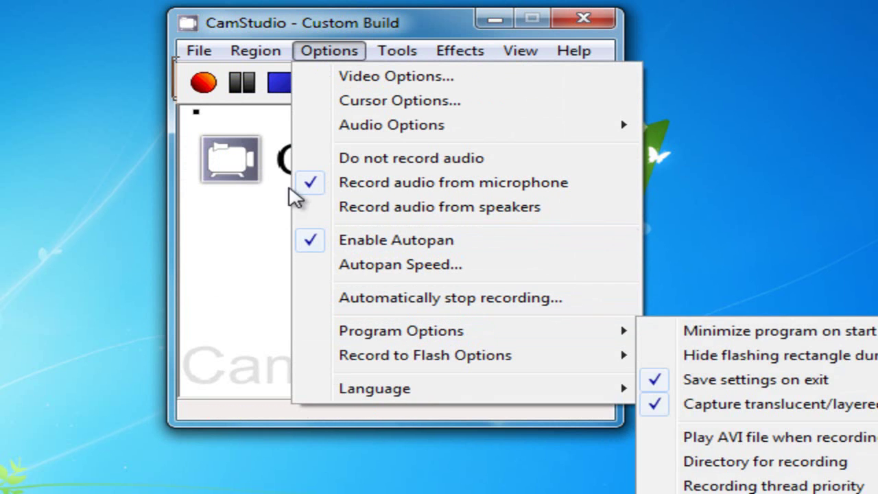
{"action": "mouse_move", "coordinate": [449, 331]}
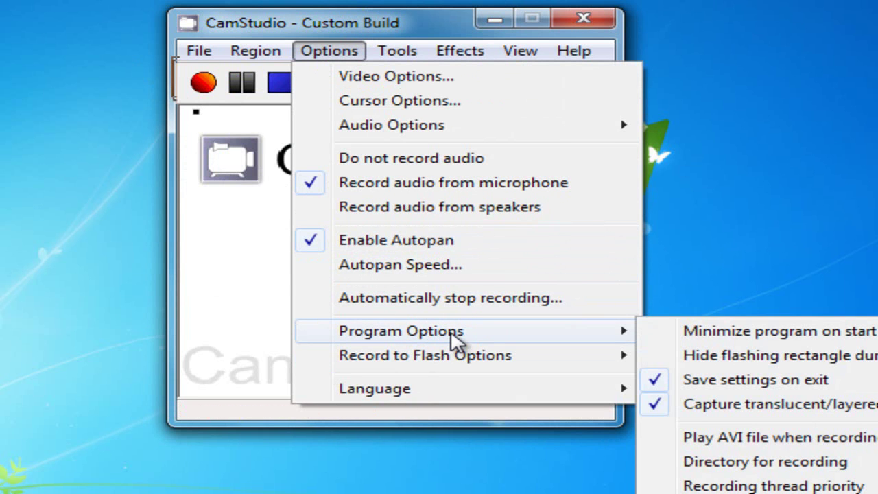
{"action": "left_click_drag", "start_coordinate": [353, 24], "coordinate": [81, 2]}
{"action": "left_click", "coordinate": [62, 20]}
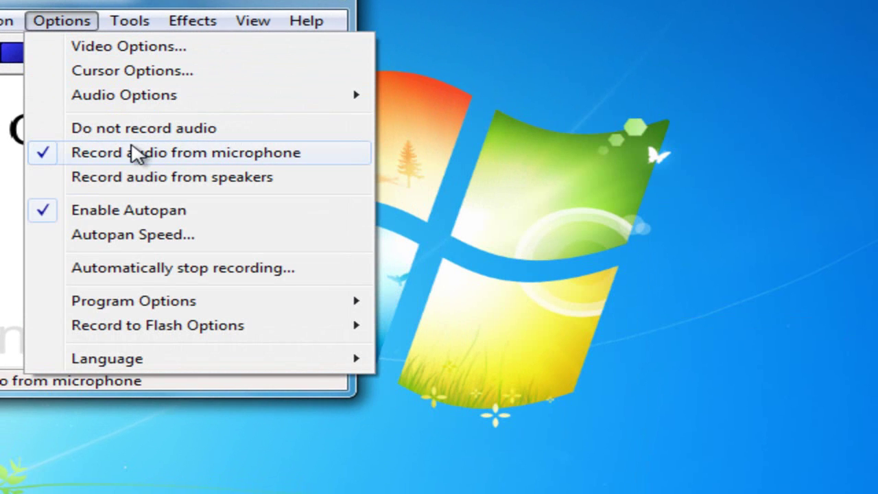
{"action": "mouse_move", "coordinate": [252, 310]}
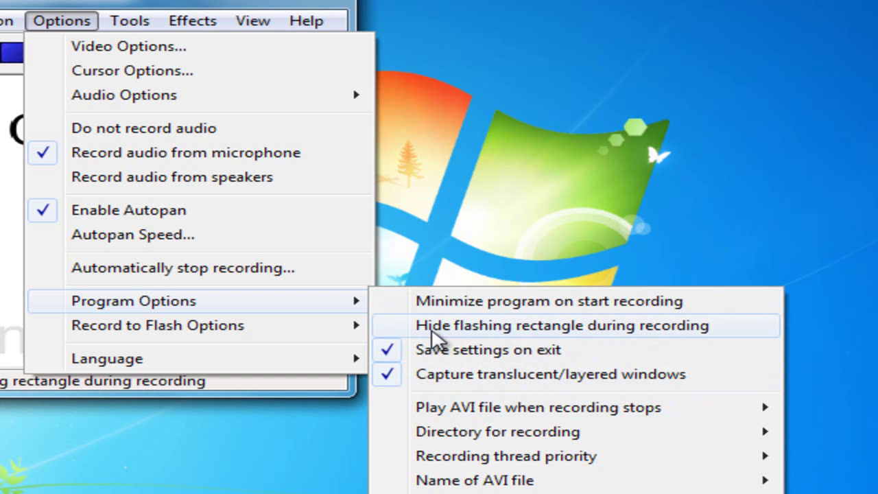
{"action": "left_click", "coordinate": [580, 326]}
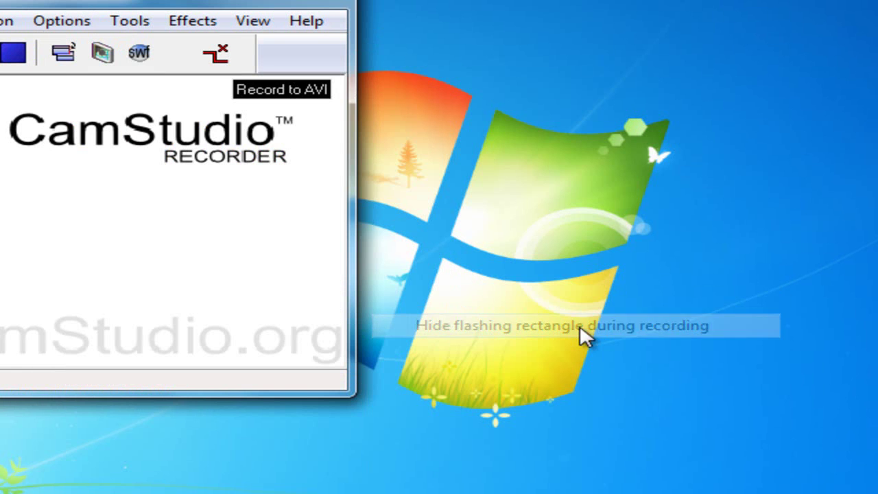
Step: Try to assign F9 as the Stop Key in the keyboard shortcuts and apply the shortcut settings
{"action": "left_click", "coordinate": [129, 22]}
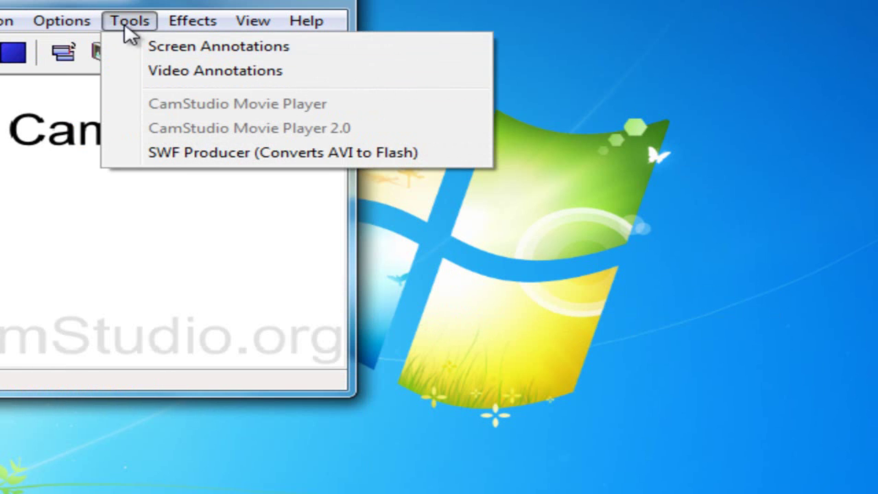
{"action": "mouse_move", "coordinate": [62, 21]}
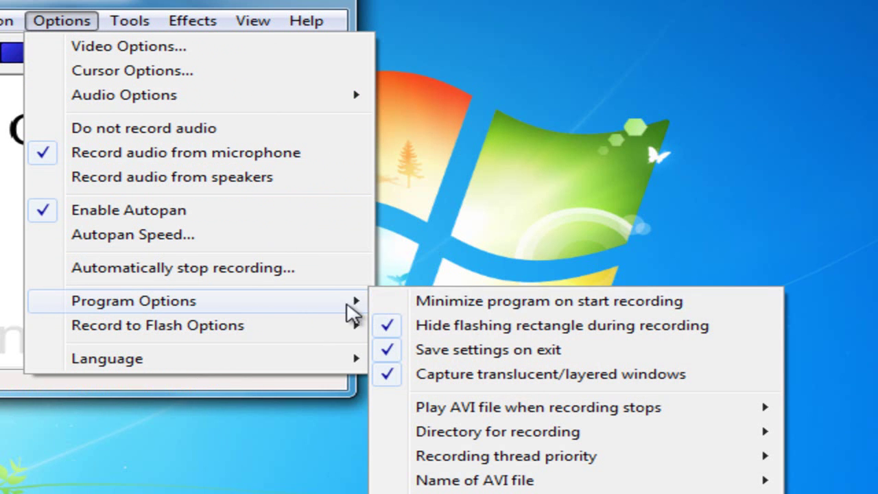
{"action": "mouse_move", "coordinate": [502, 415]}
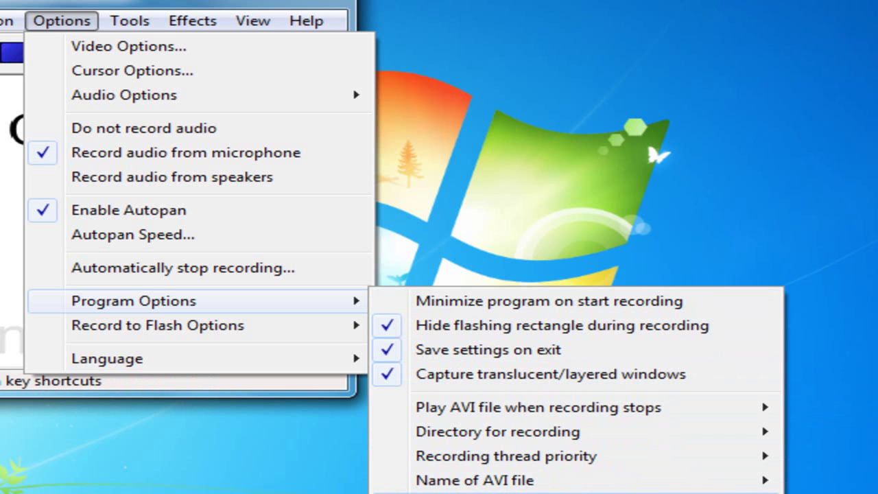
{"action": "left_click", "coordinate": [480, 492]}
{"action": "left_click_drag", "start_coordinate": [230, 52], "coordinate": [533, 62]}
{"action": "left_click", "coordinate": [361, 206]}
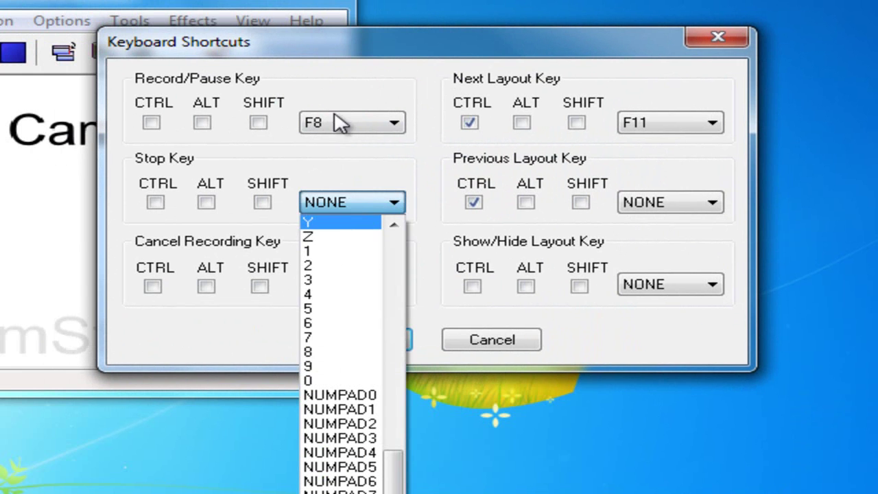
{"action": "left_click", "coordinate": [406, 485]}
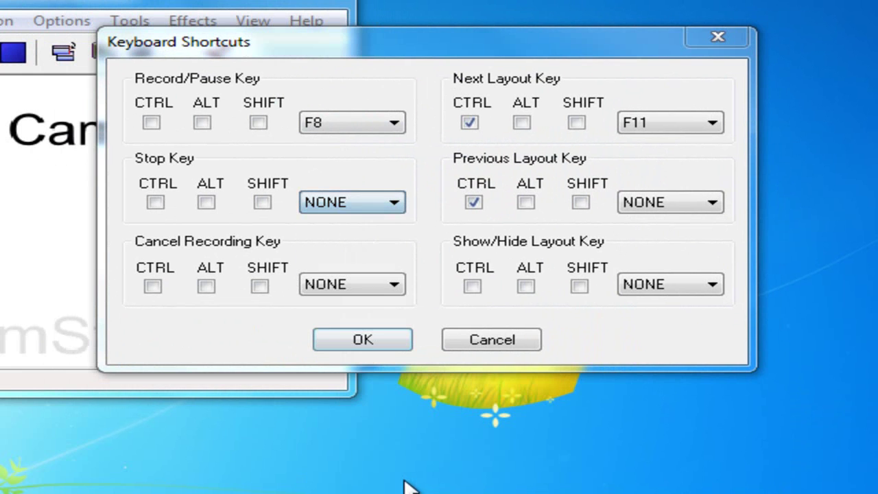
{"action": "left_click", "coordinate": [377, 203]}
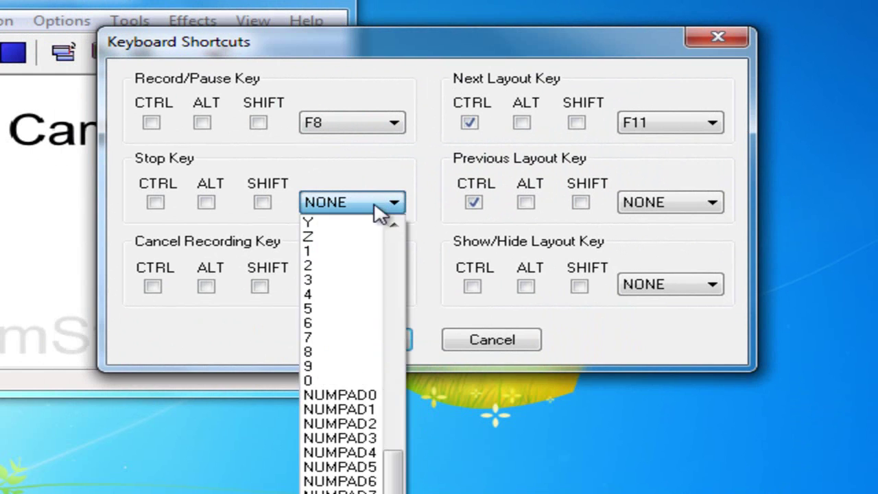
{"action": "scroll", "coordinate": [392, 471], "scroll_direction": "up", "scroll_amount": 12}
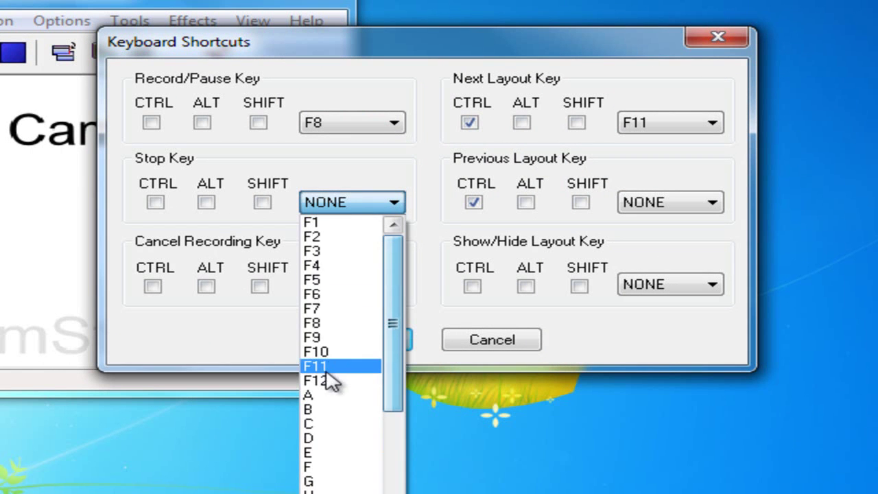
{"action": "left_click", "coordinate": [333, 337]}
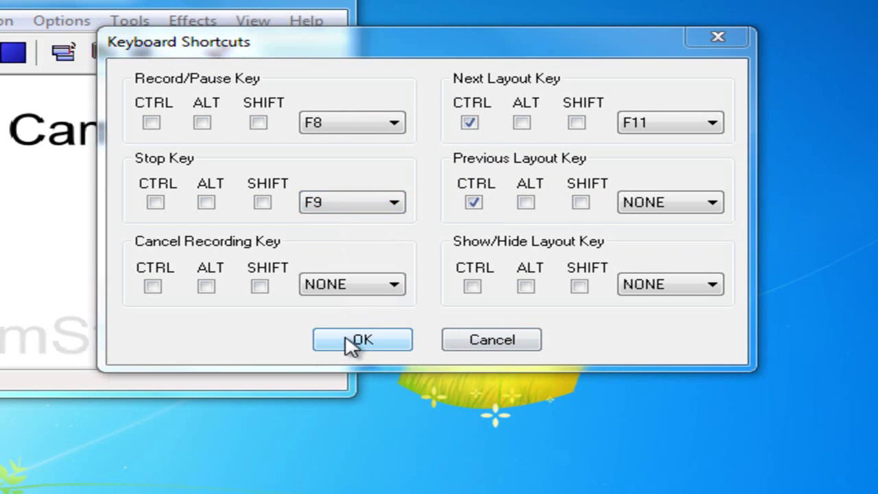
{"action": "left_click", "coordinate": [351, 340]}
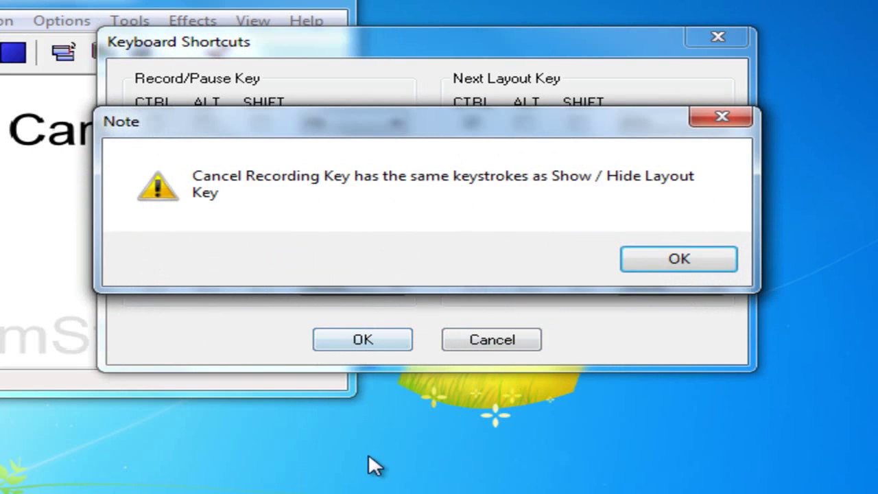
{"action": "left_click", "coordinate": [675, 264]}
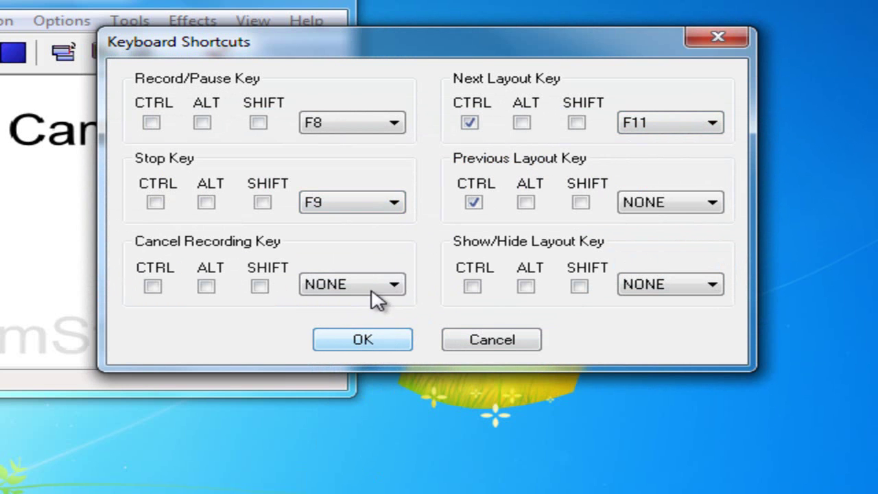
{"action": "left_click", "coordinate": [363, 343]}
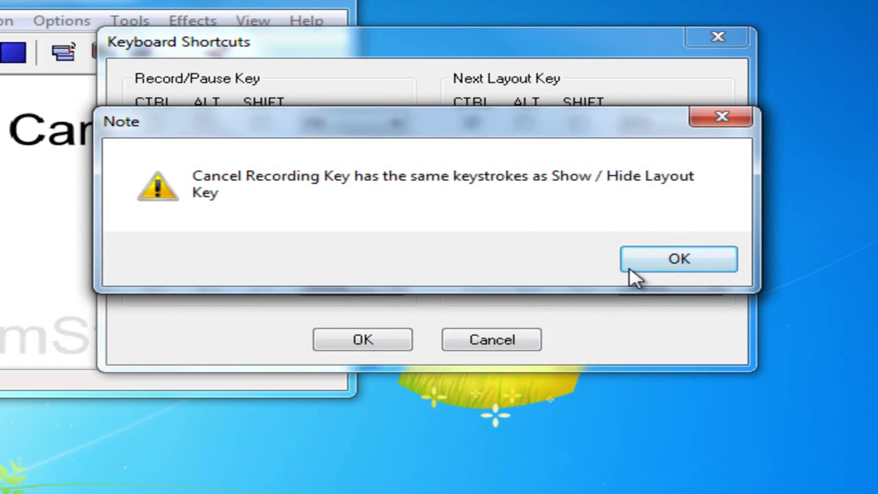
{"action": "left_click", "coordinate": [675, 260]}
Step: Try to apply F10 as the Stop Key instead, and discard the keyboard shortcut changes
{"action": "left_click", "coordinate": [346, 204]}
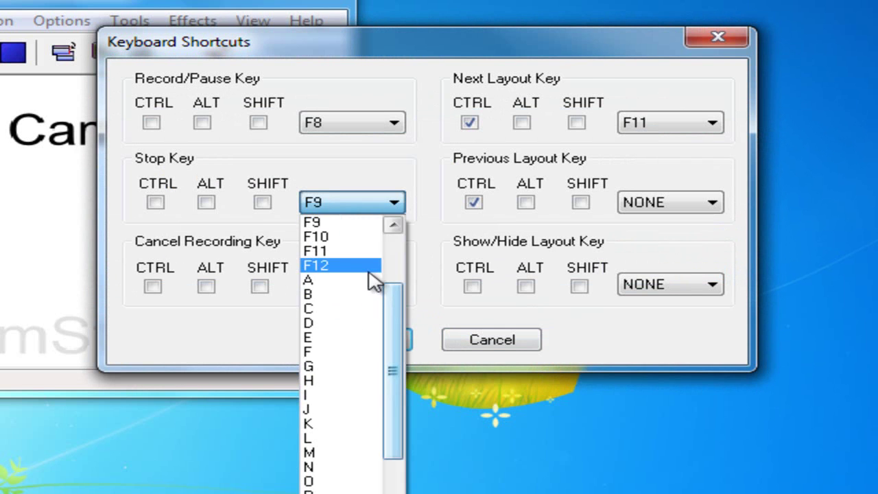
{"action": "left_click", "coordinate": [345, 237]}
{"action": "left_click", "coordinate": [355, 339]}
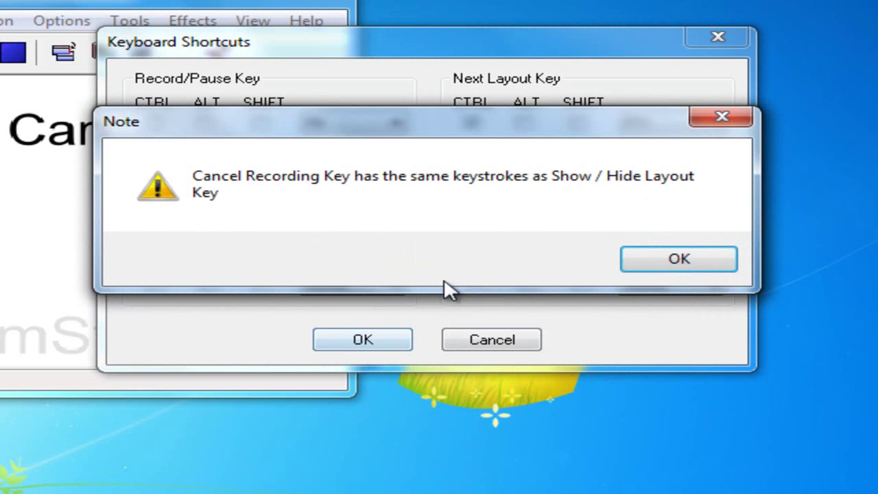
{"action": "left_click", "coordinate": [689, 259]}
{"action": "left_click", "coordinate": [494, 341]}
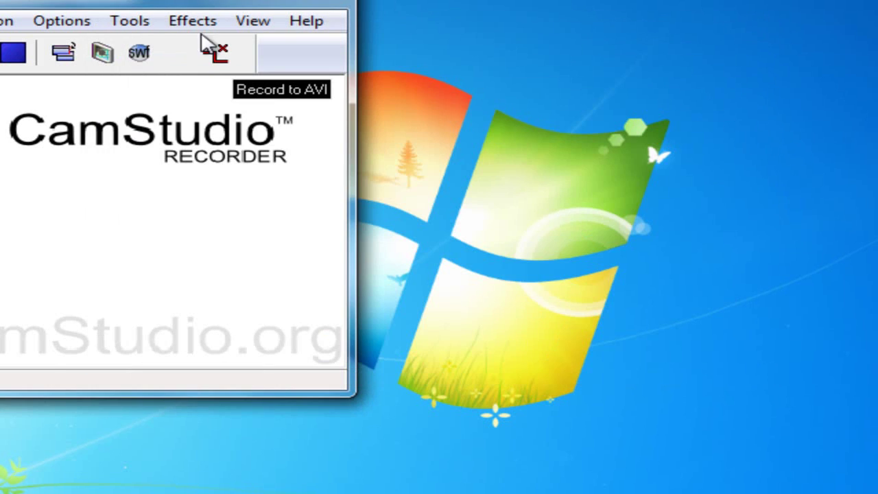
Step: Try the Hide Cursor setting in the cursor options, and switch the cursor display back to Show Cursor
{"action": "left_click_drag", "start_coordinate": [148, 2], "coordinate": [400, 56]}
{"action": "left_click", "coordinate": [382, 84]}
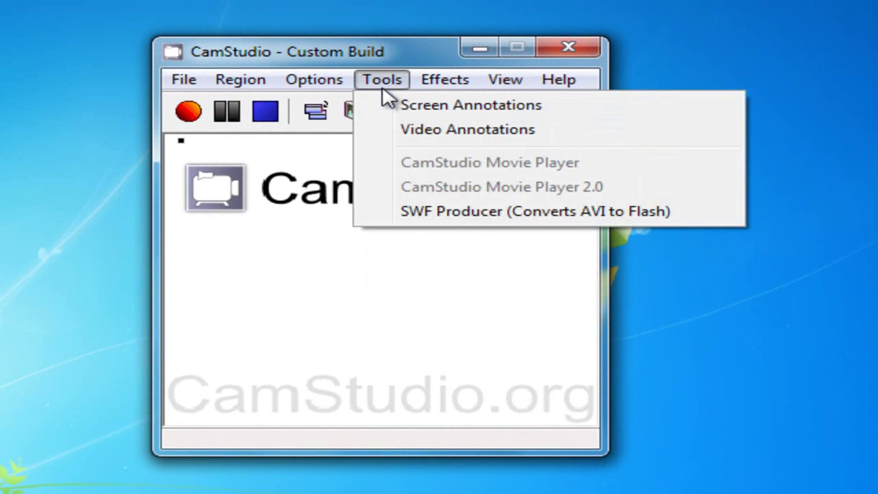
{"action": "mouse_move", "coordinate": [296, 96]}
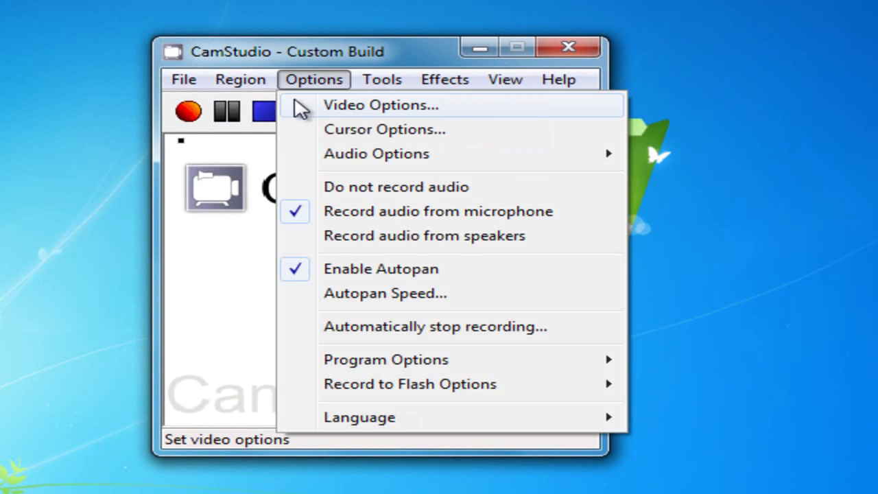
{"action": "left_click", "coordinate": [338, 130]}
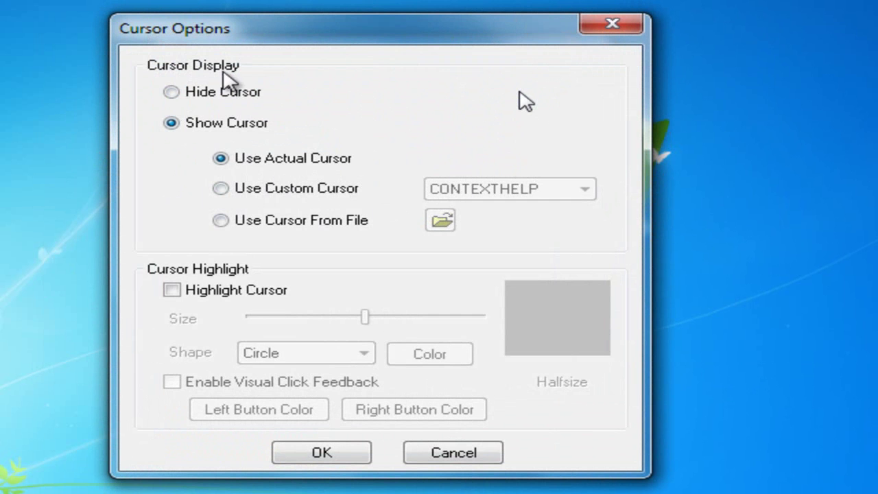
{"action": "left_click", "coordinate": [172, 94]}
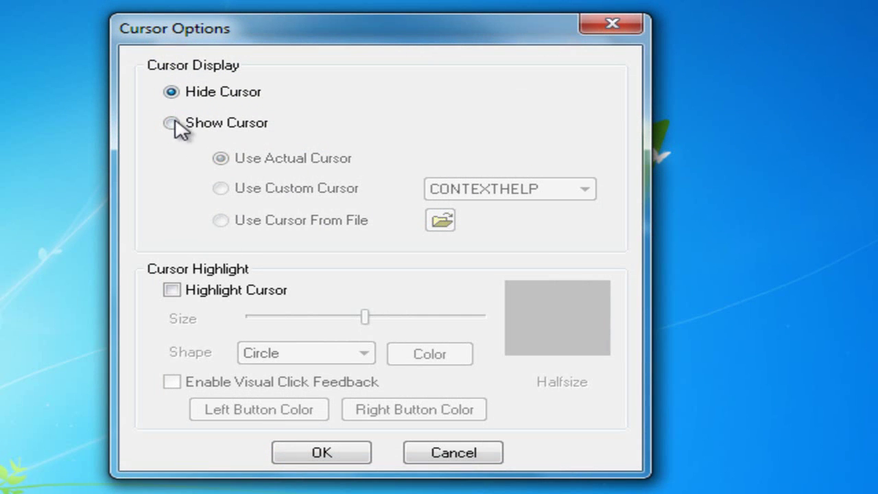
{"action": "left_click", "coordinate": [171, 122]}
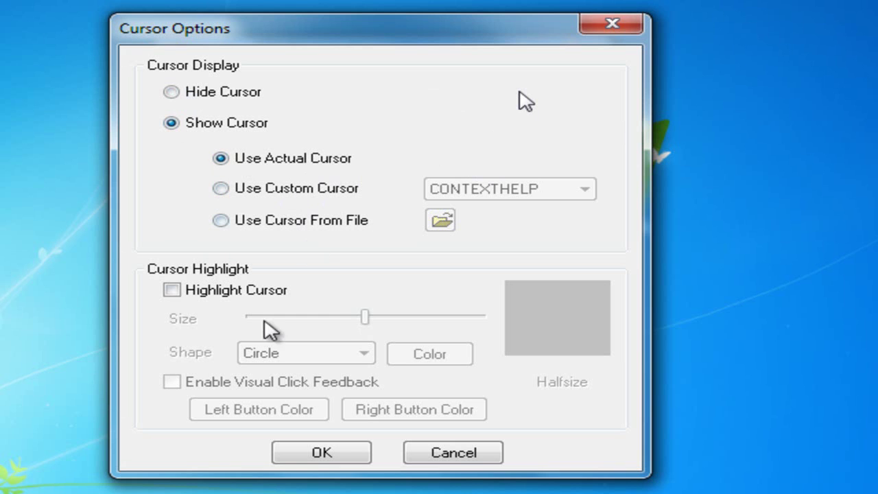
Step: Try Highlight Cursor on and off, and leave the cursor options without applying changes
{"action": "left_click", "coordinate": [172, 291]}
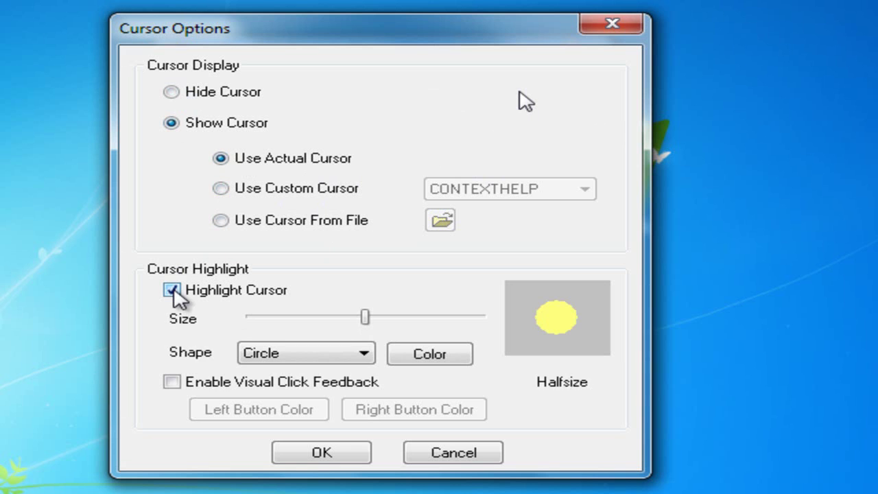
{"action": "left_click", "coordinate": [171, 291]}
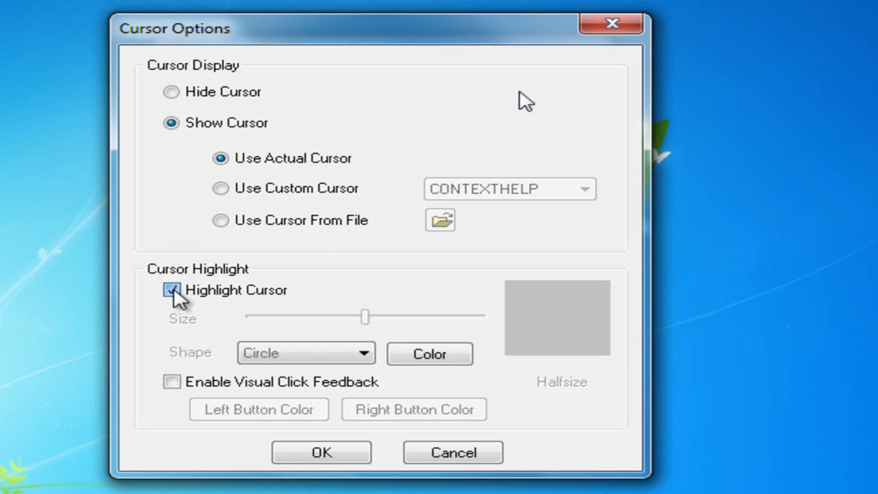
{"action": "left_click", "coordinate": [426, 455]}
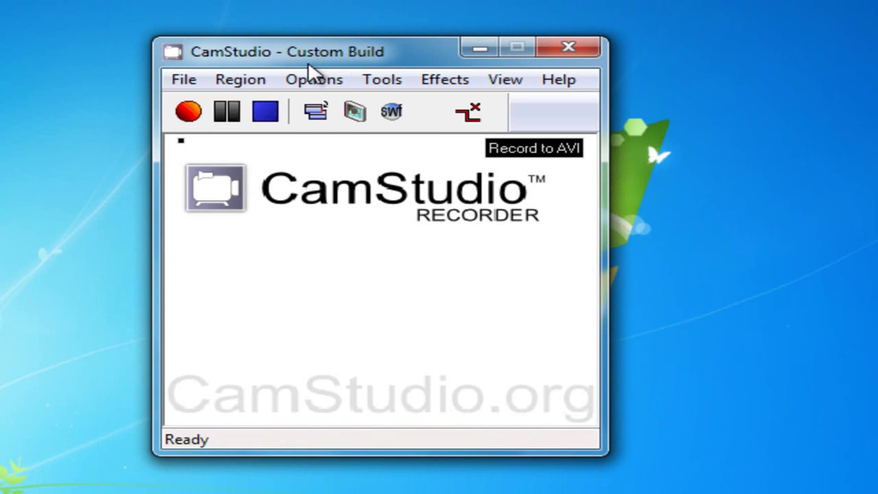
{"action": "left_click", "coordinate": [313, 81]}
{"action": "key", "text": "Right"}
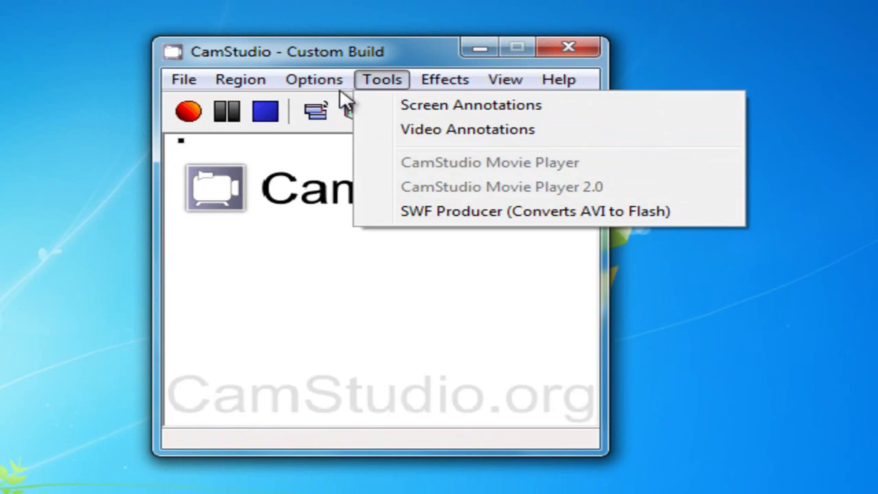
{"action": "left_click", "coordinate": [360, 57]}
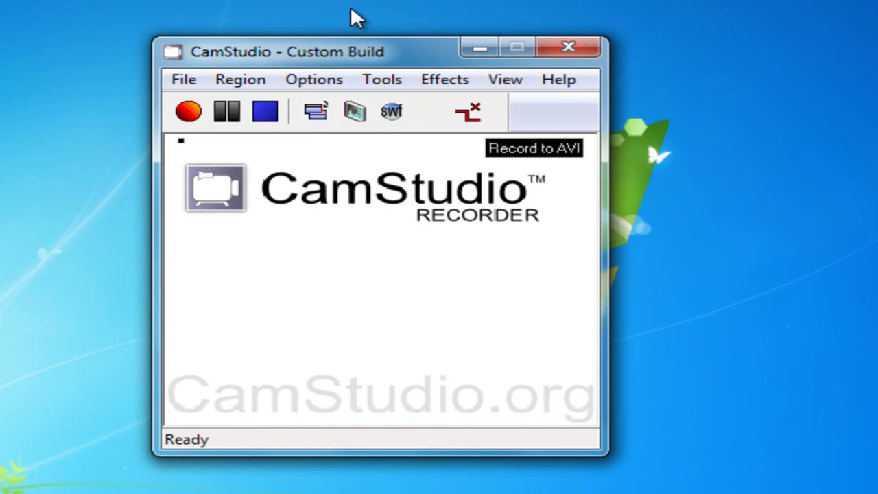
{"action": "left_click", "coordinate": [317, 81]}
{"action": "mouse_move", "coordinate": [395, 81]}
{"action": "left_click", "coordinate": [376, 59]}
Step: Close the recorder window
{"action": "left_click", "coordinate": [557, 46]}
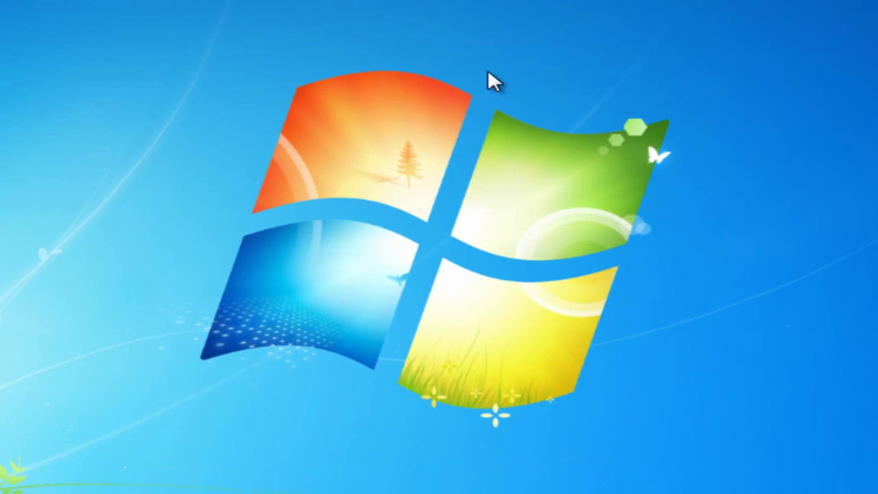